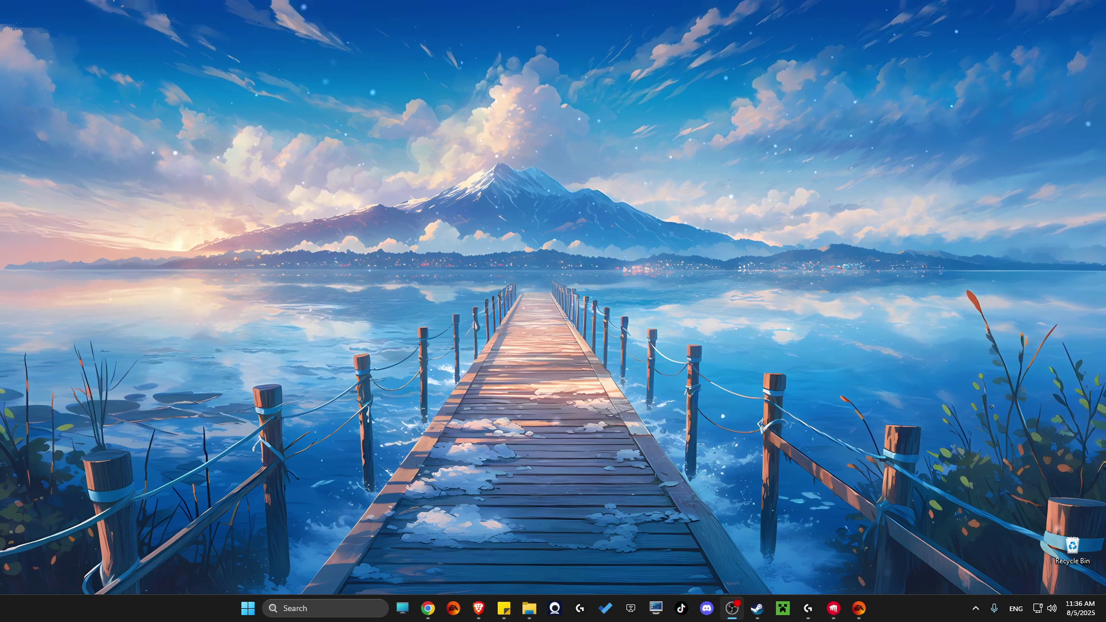
- Open Windows search to look for the Run app
click(304, 609)
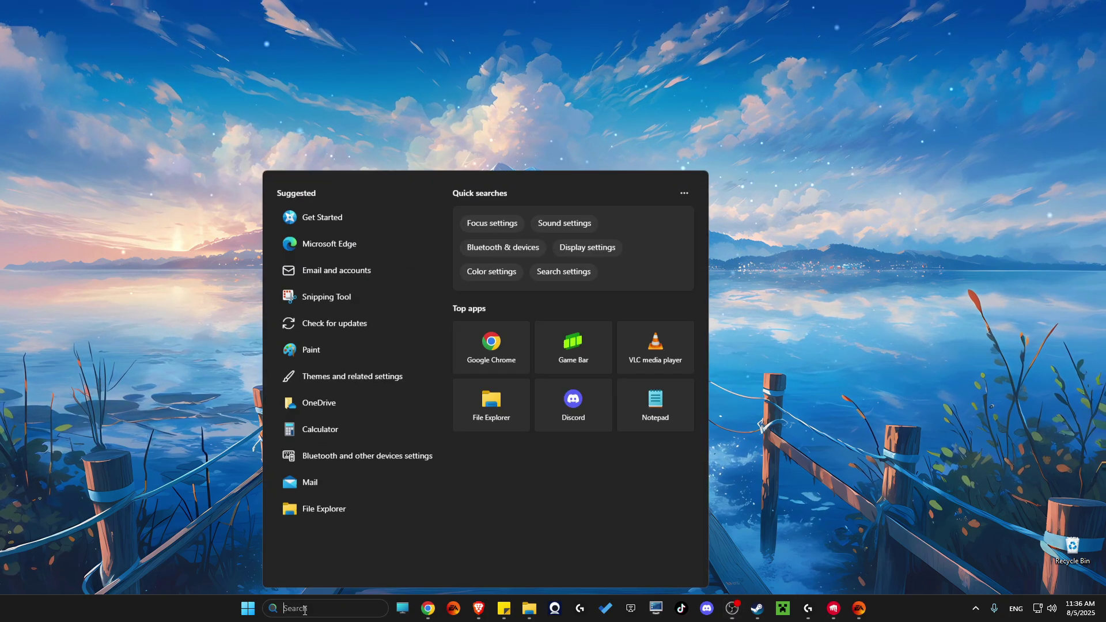
text(ru)
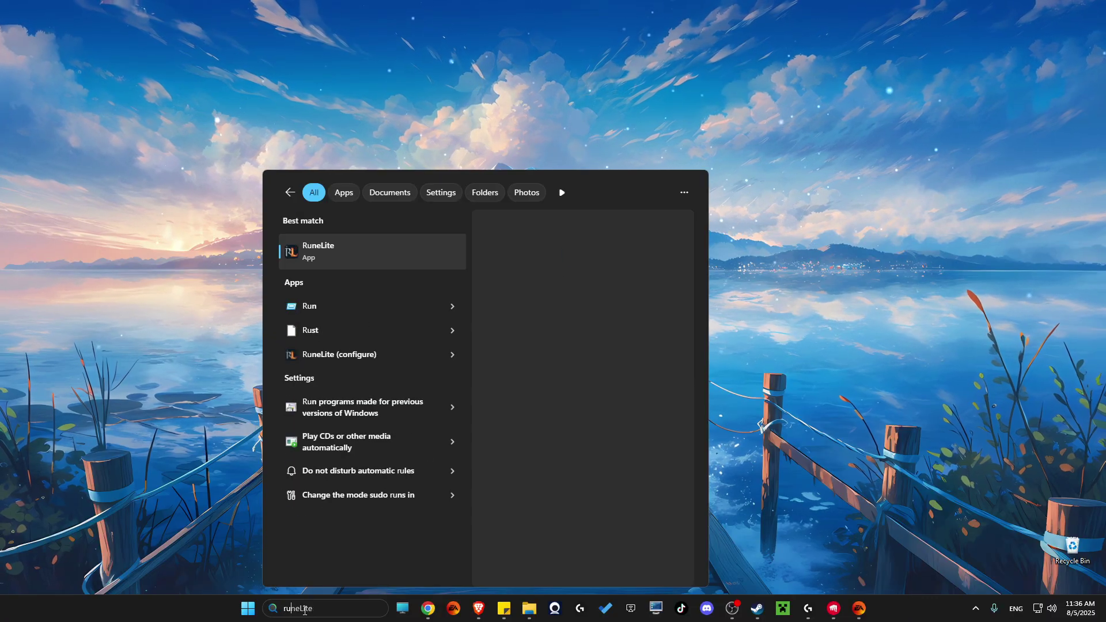
text(n)
- Launch dxdiag from Run, review the RTX 3070 details on Display 1, then close it
click(311, 304)
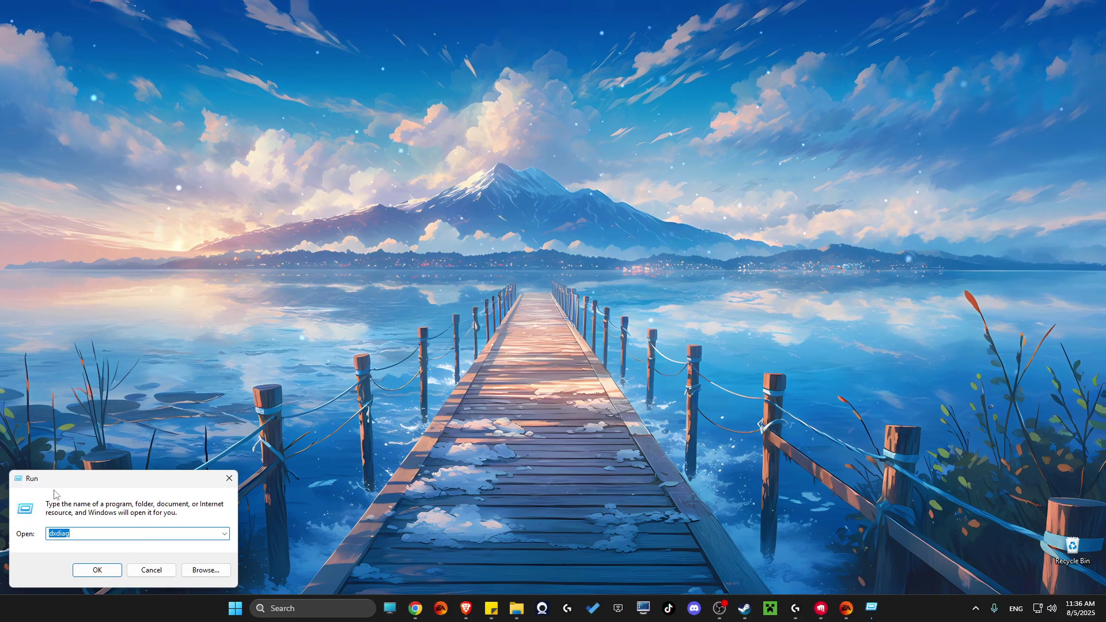
click(55, 536)
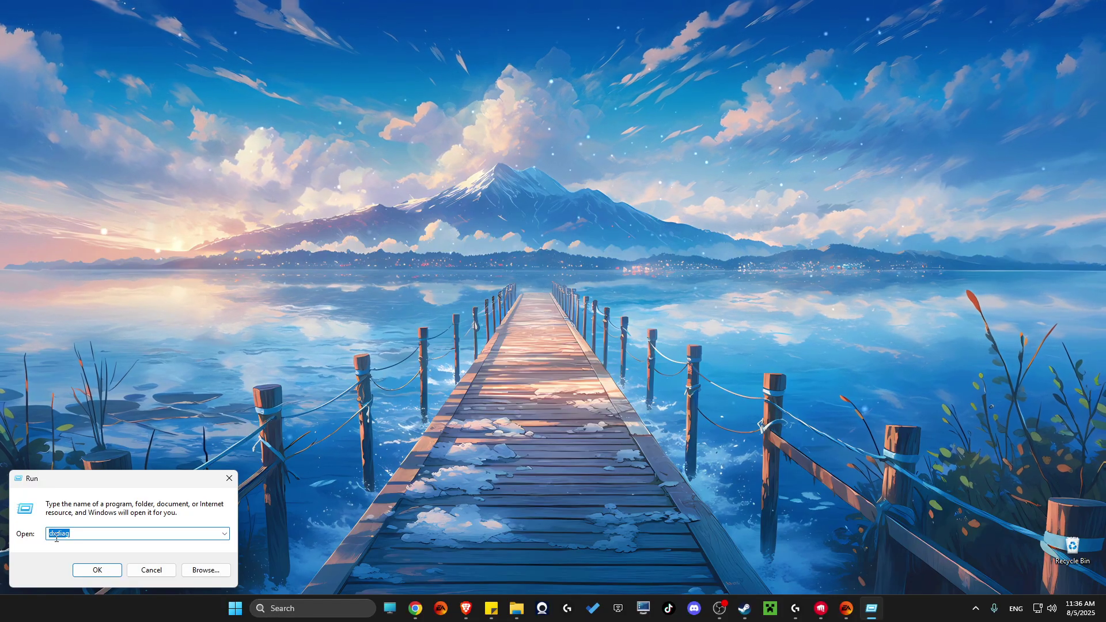
click(91, 569)
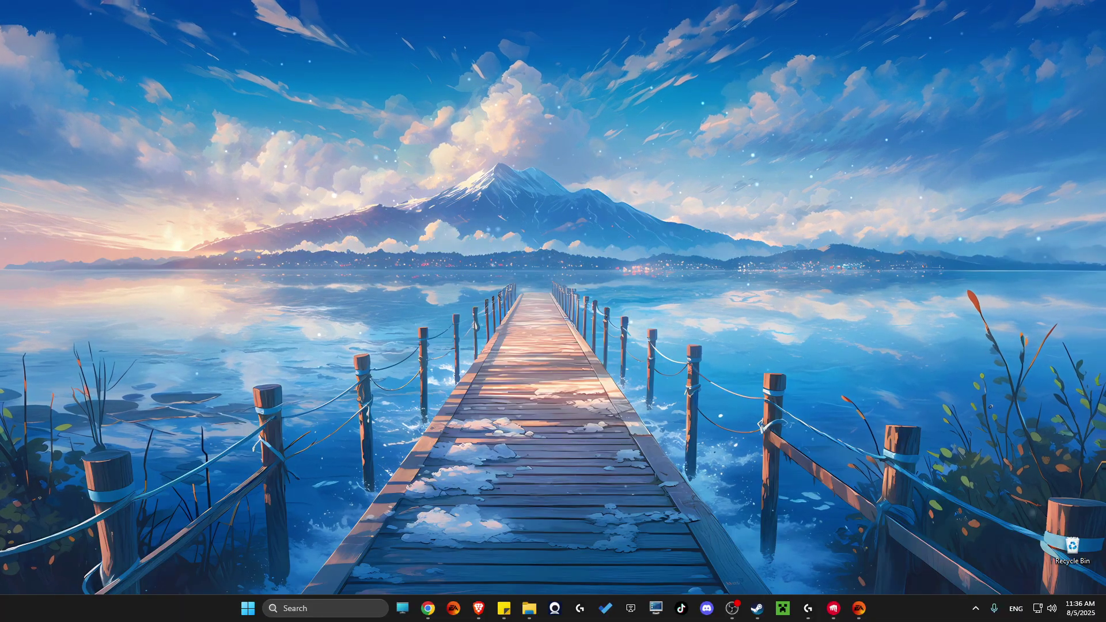
click(393, 173)
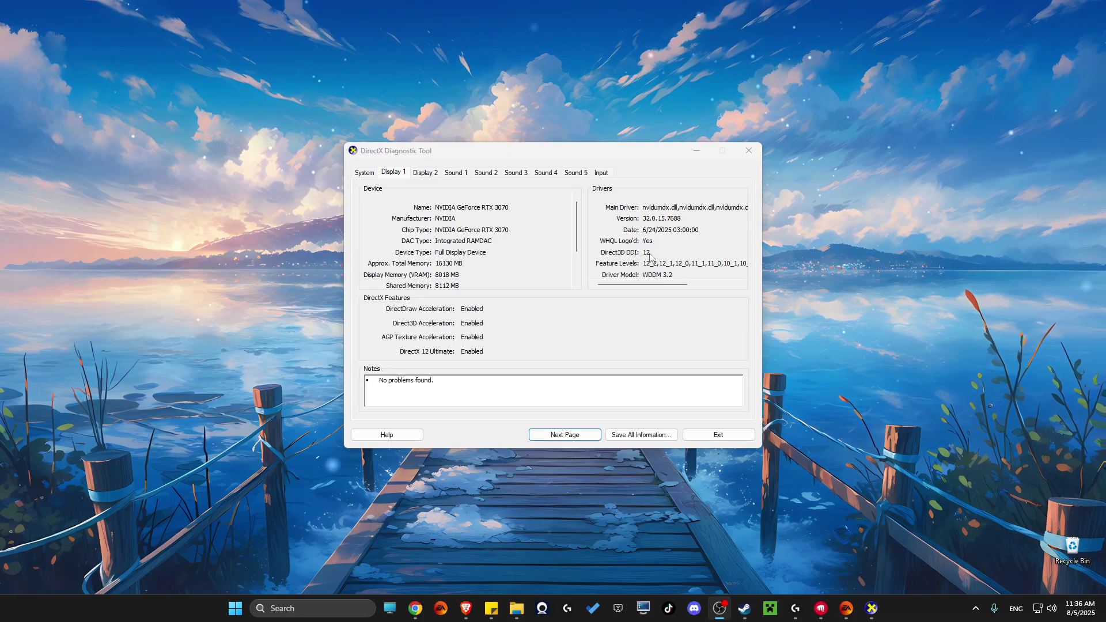
click(748, 151)
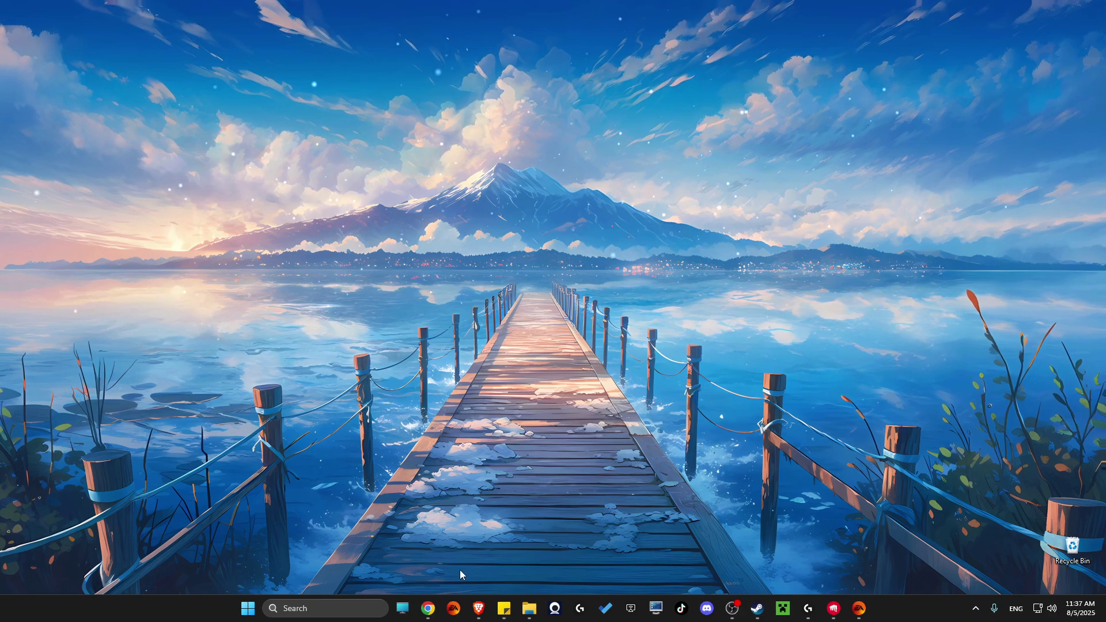
- In Brave, save dxwebsetup.exe from Microsoft's DirectX End-User Runtime page to the Desktop
click(478, 607)
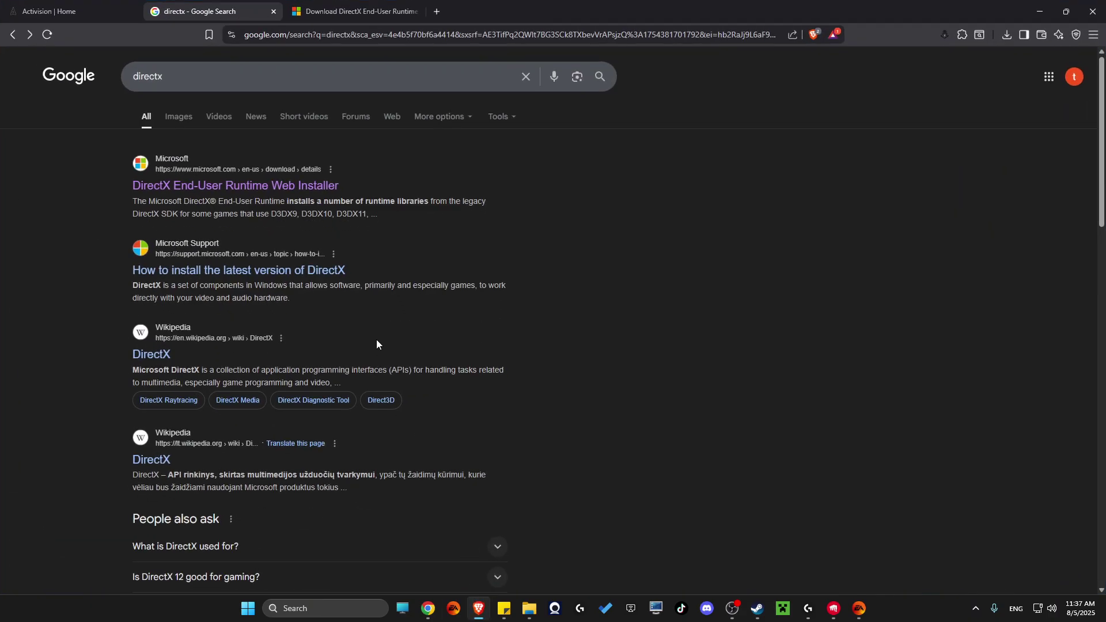
click(294, 13)
click(648, 434)
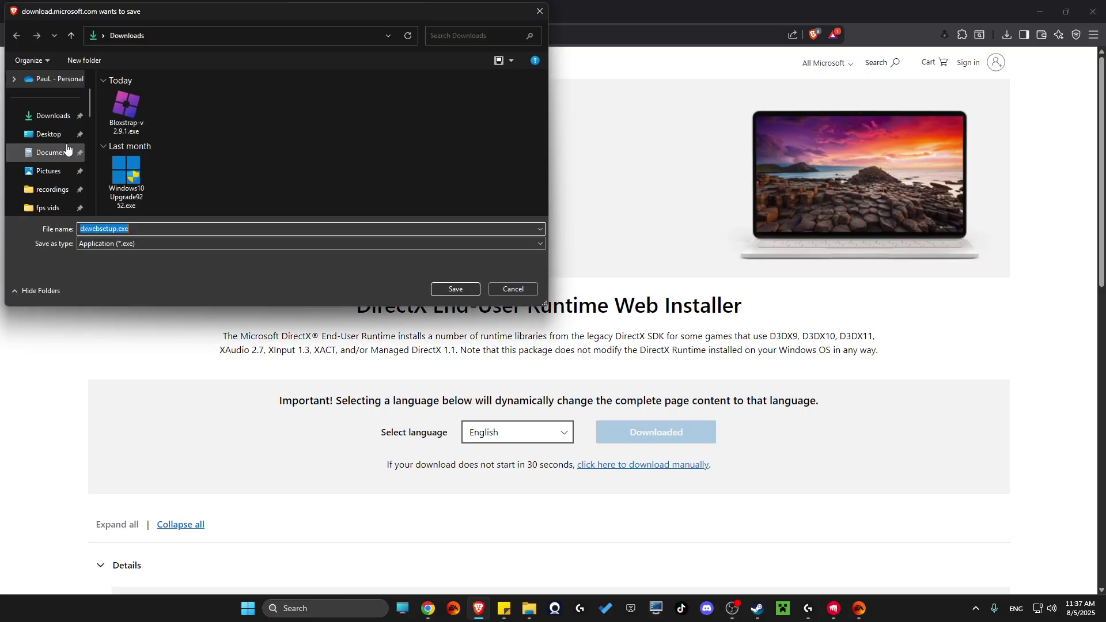
click(78, 134)
click(456, 289)
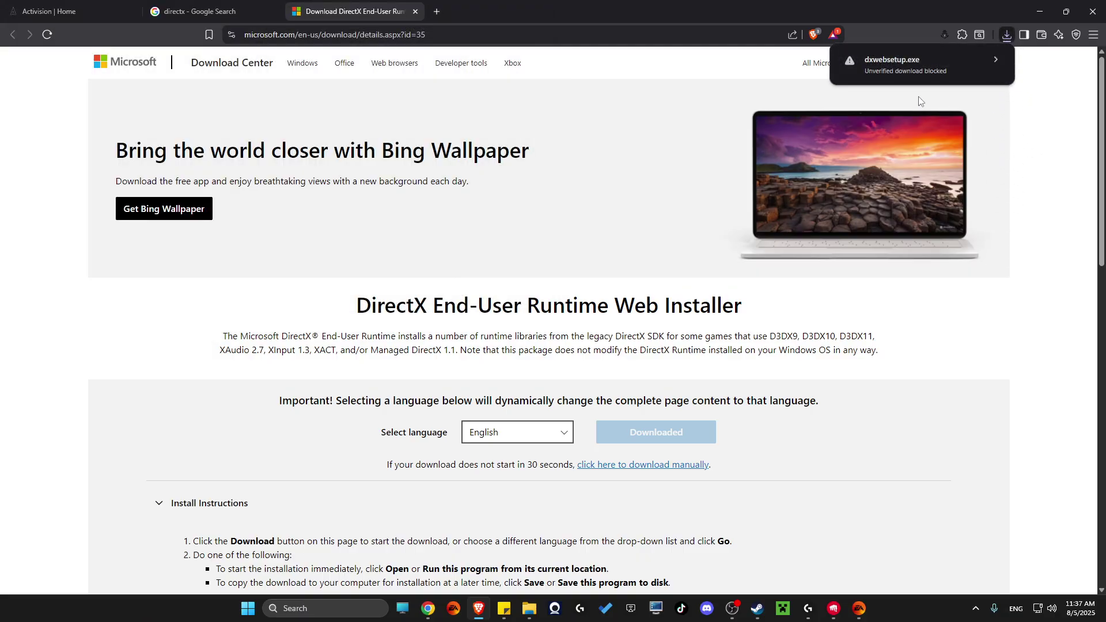
- Run DirectX Setup, accepting the agreement and declining the Bing Bar, to install the runtime
click(922, 127)
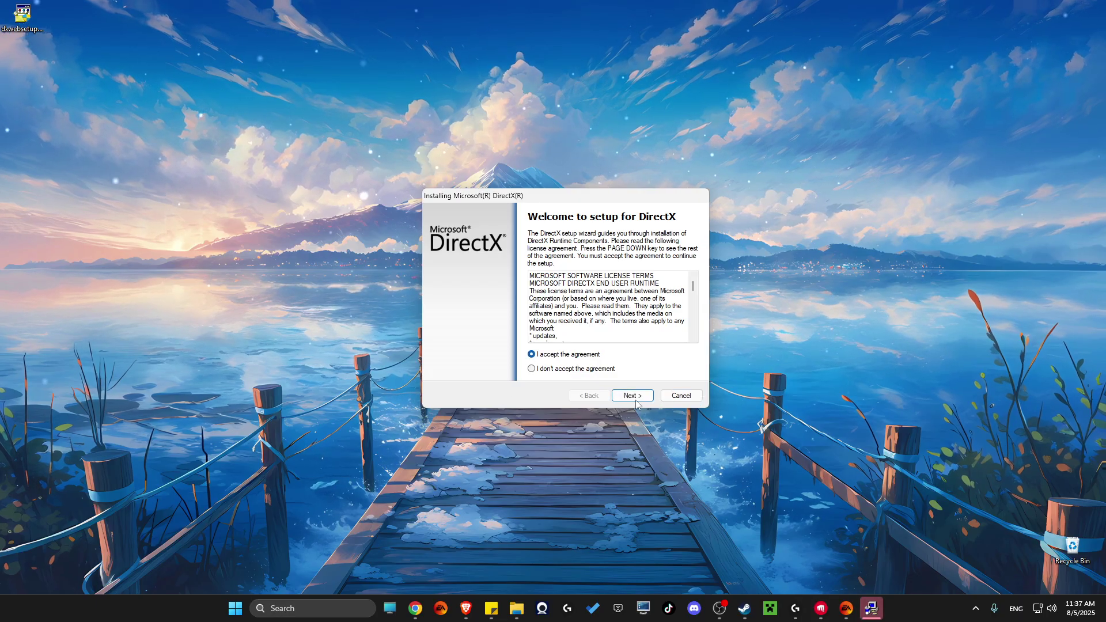
key(Return)
click(523, 315)
click(627, 394)
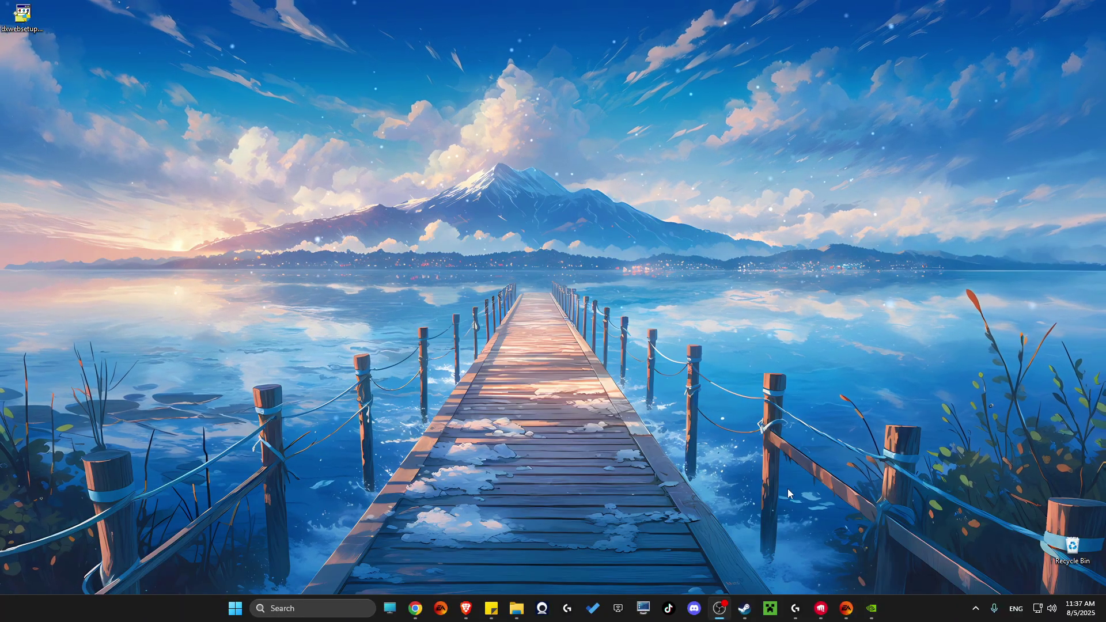
- Check the NVIDIA app's Drivers page for a Game Ready driver update, then minimize it
click(871, 608)
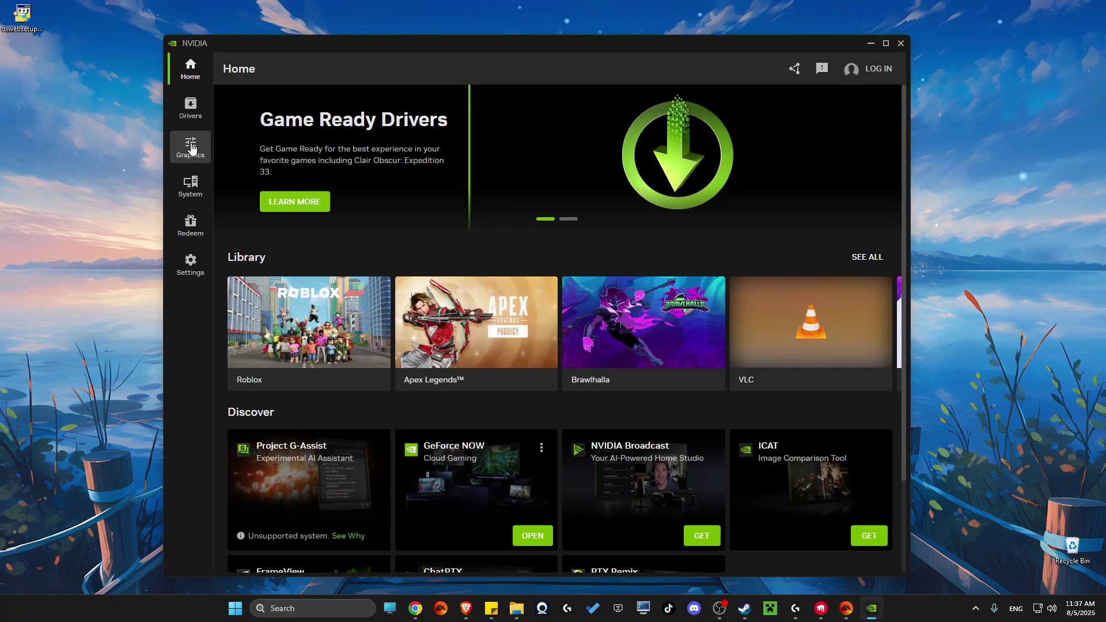
click(190, 108)
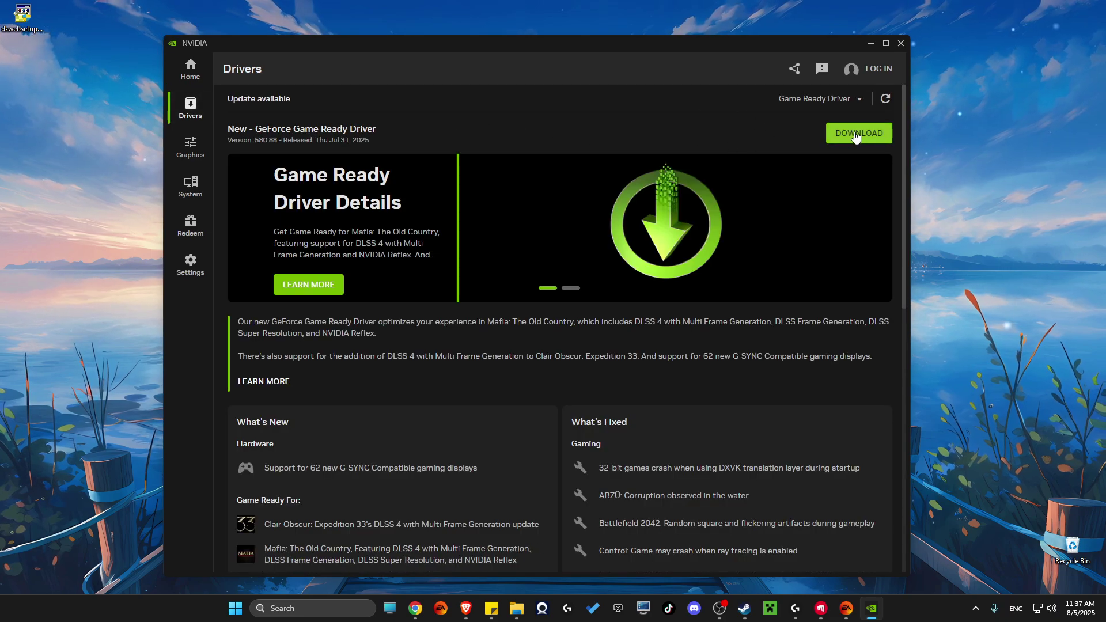
click(872, 42)
- Auto-search for an updated RTX 3070 driver under Display adapters in Device Manager, then close it
click(292, 606)
text(device)
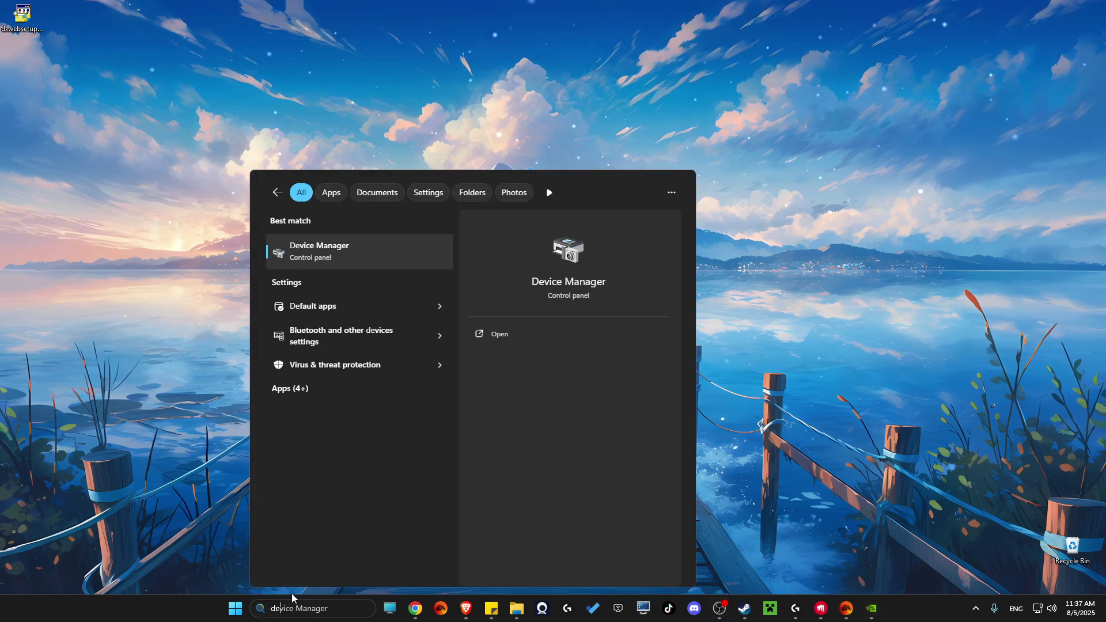
key(Return)
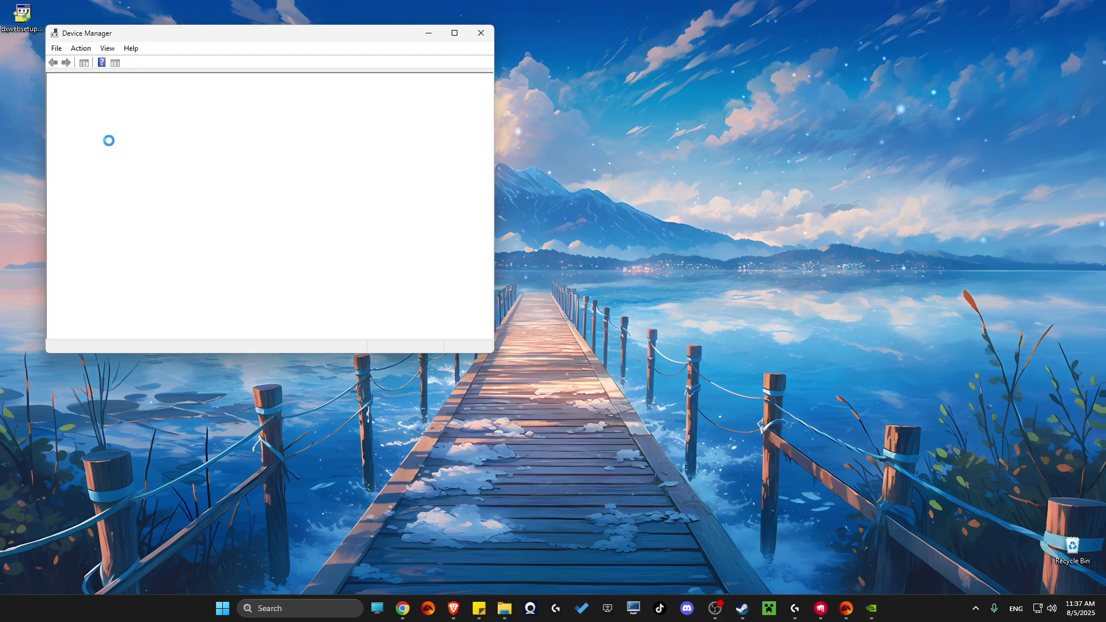
double_click(100, 153)
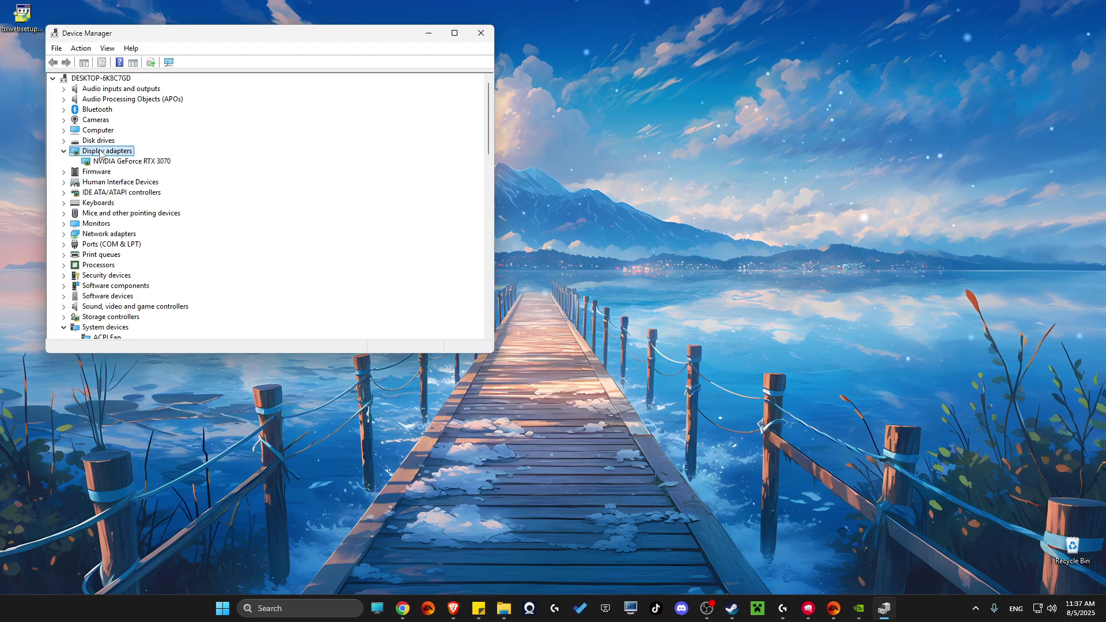
right_click(108, 164)
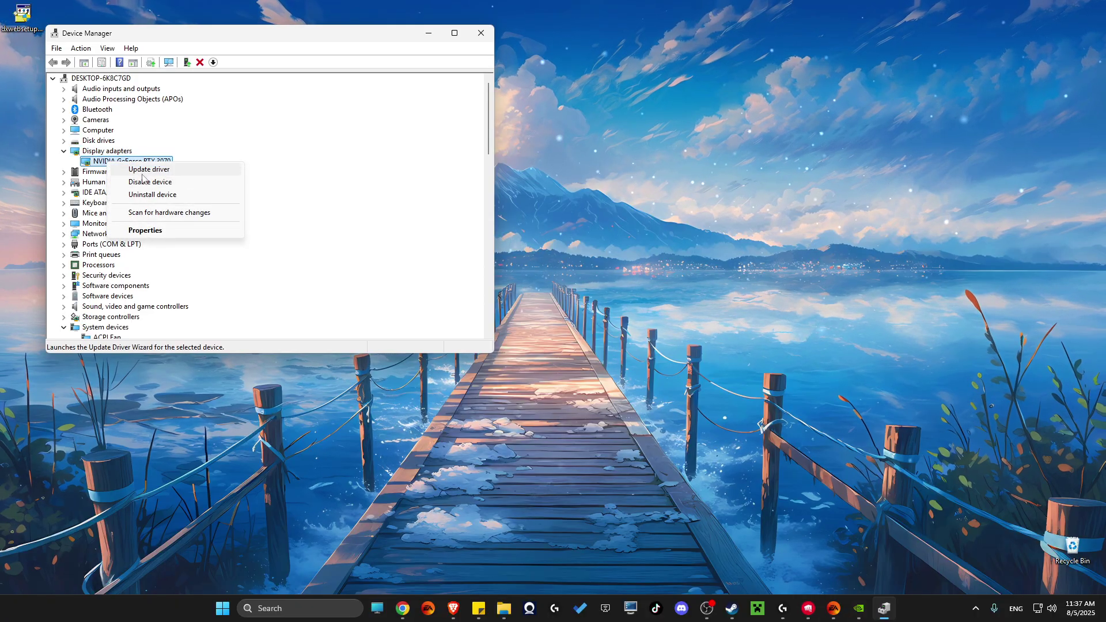
click(197, 169)
click(199, 167)
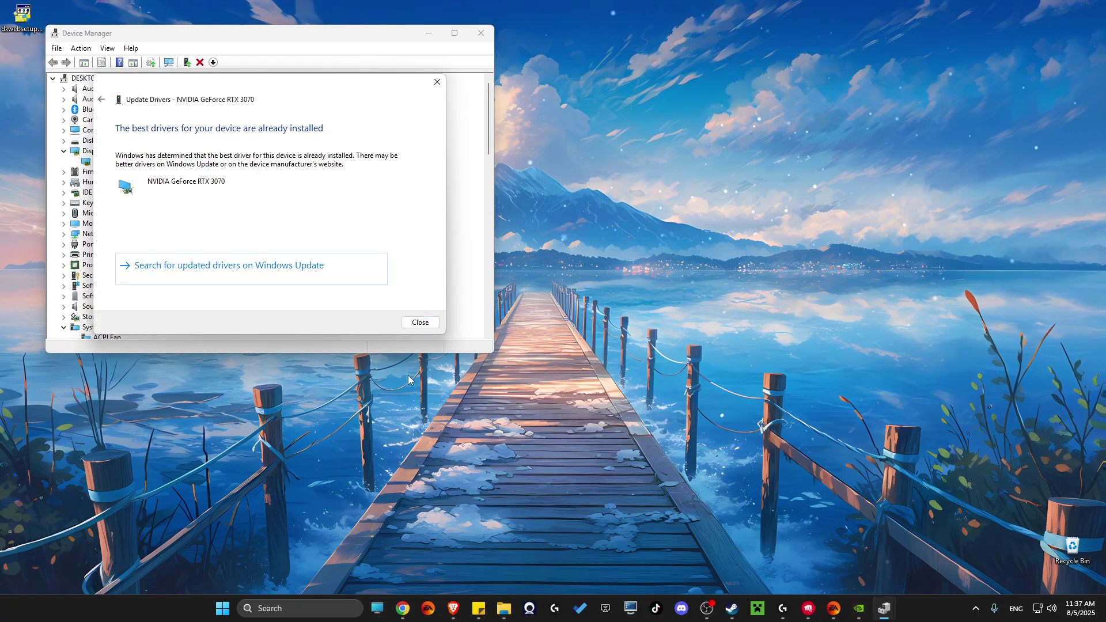
click(419, 323)
click(481, 34)
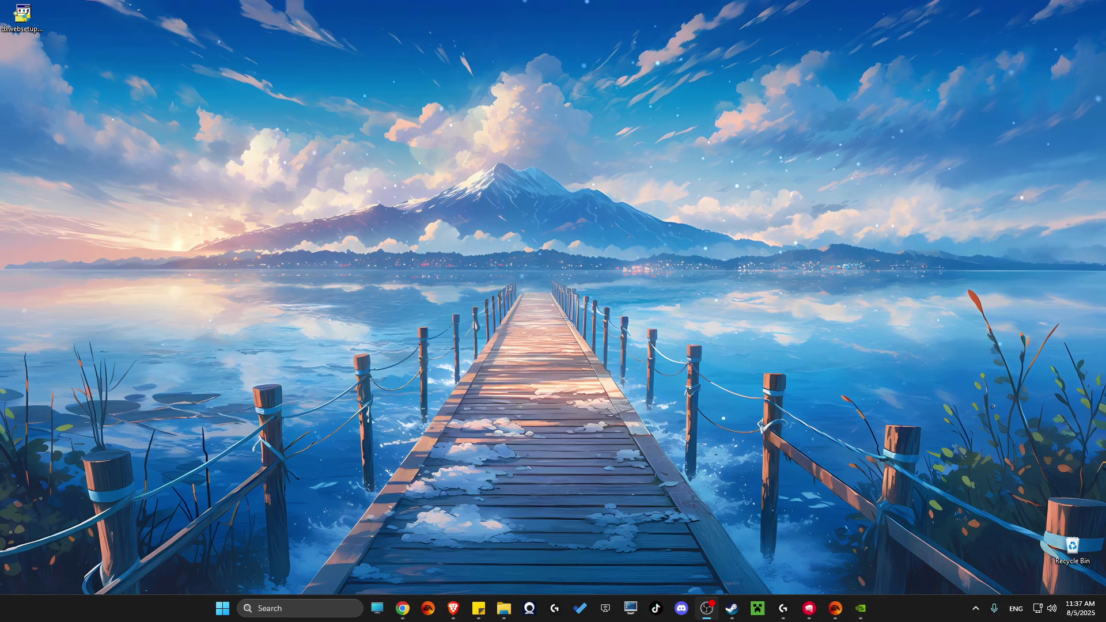